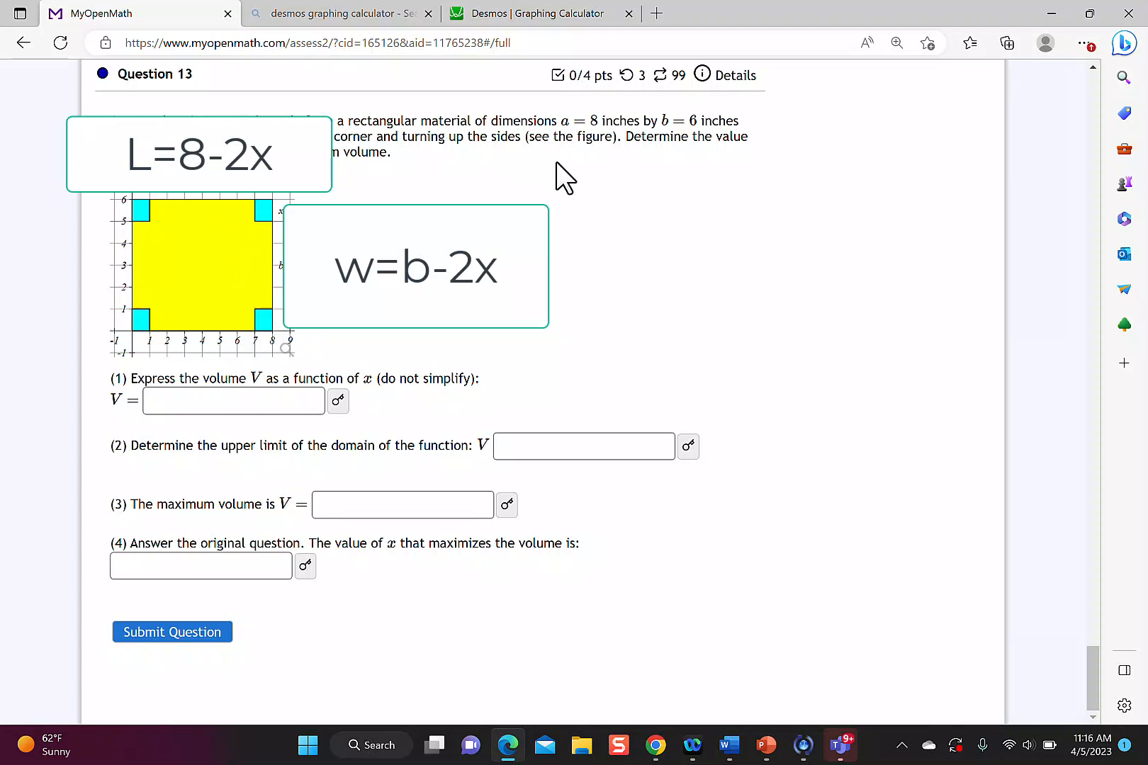
Enter (8-2x)(6-2x)x as the volume function V in part (1) of Question 13.
{"action": "left_click", "coordinate": [258, 400]}
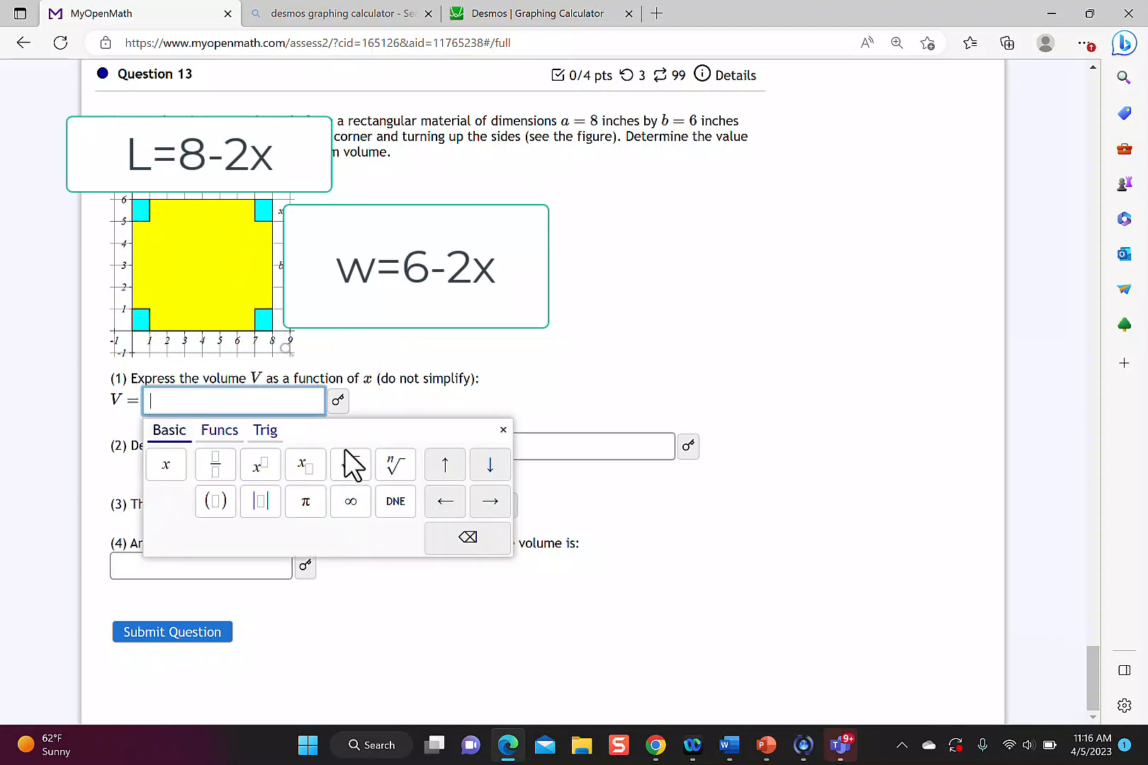
{"action": "left_click", "coordinate": [481, 592]}
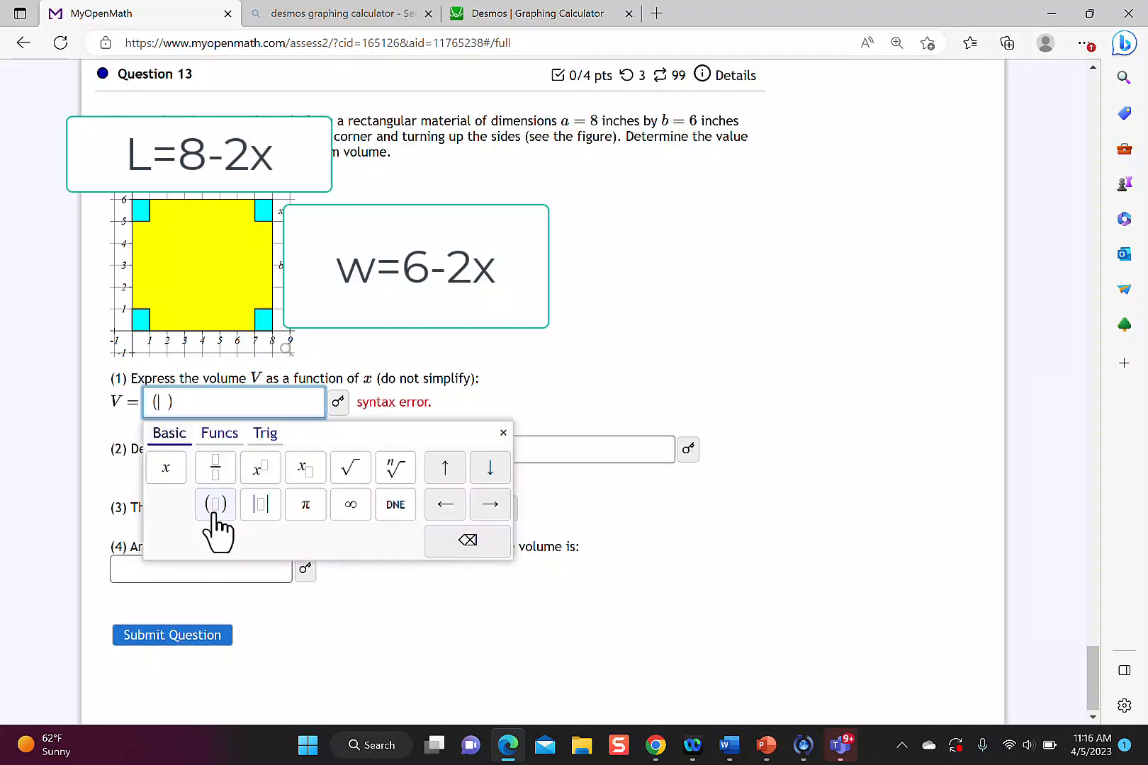
{"action": "type", "text": "8-2x)("}
{"action": "type", "text": "6-2"}
{"action": "type", "text": "x)x"}
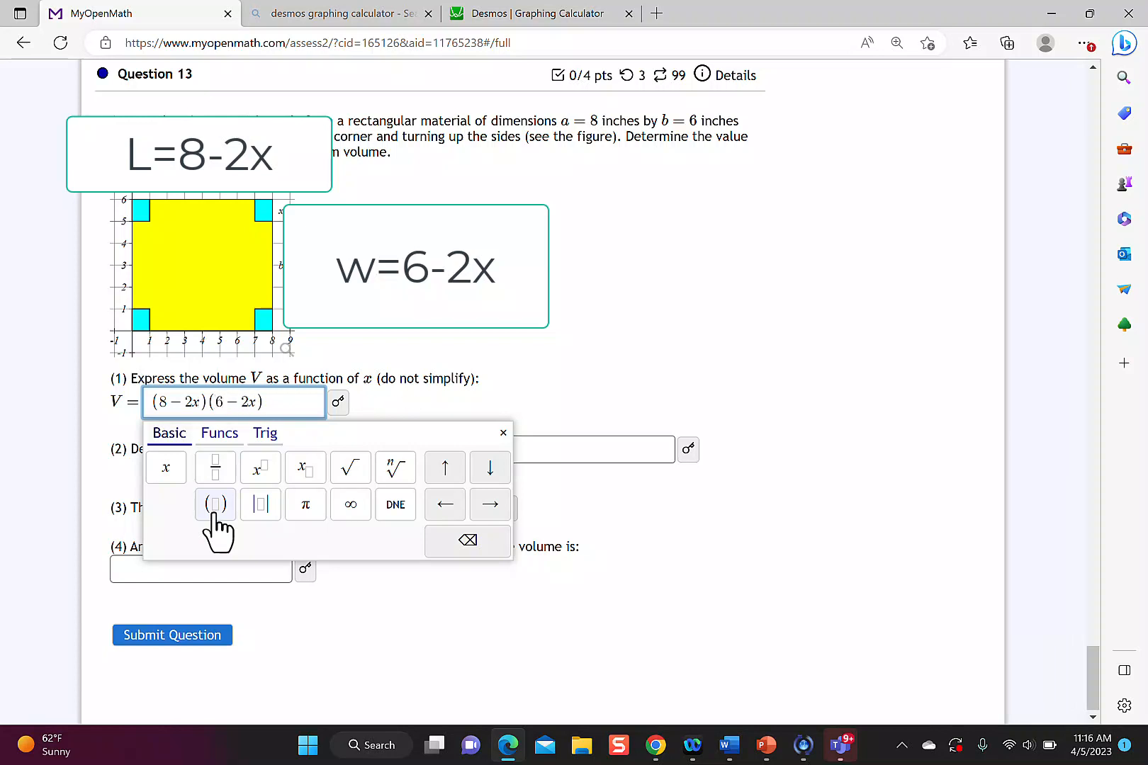
{"action": "left_click", "coordinate": [533, 382]}
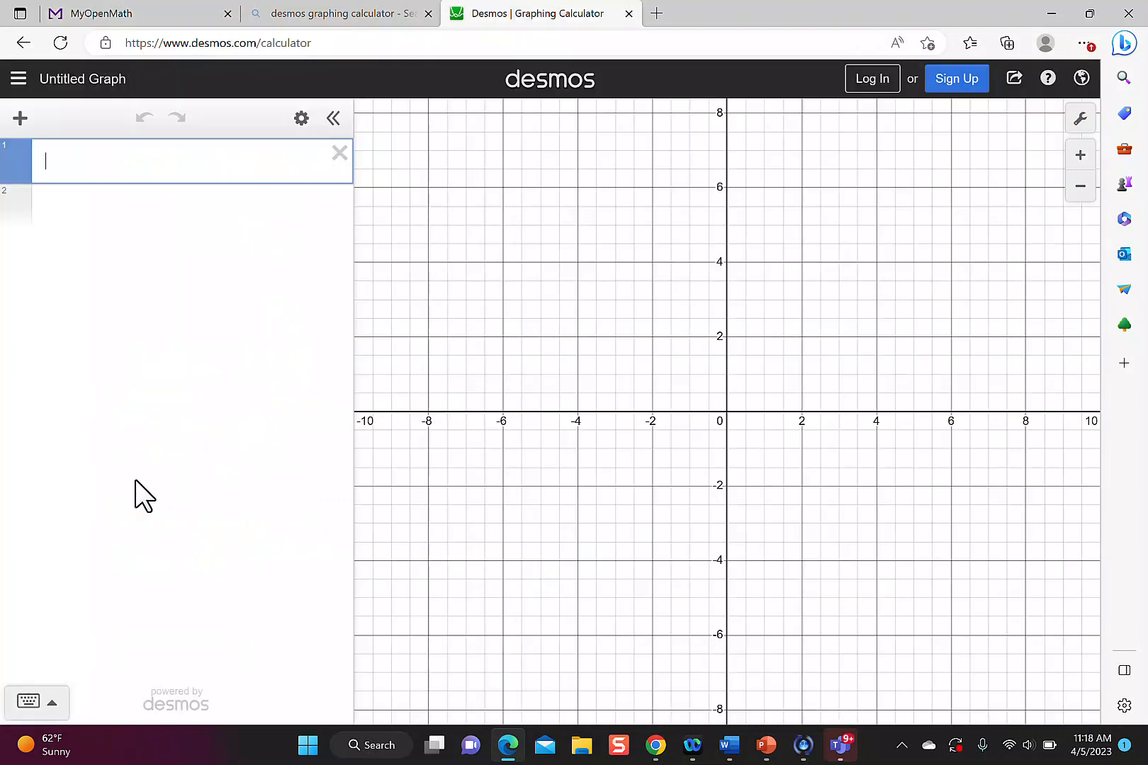
Switch to the Desmos graphing calculator and graph V(x)=(8-2x)(6-2x)x restricted to the domain {0 < x < 3}.
{"action": "type", "text": "V(x)=(8-2x)(6-2x)x"}
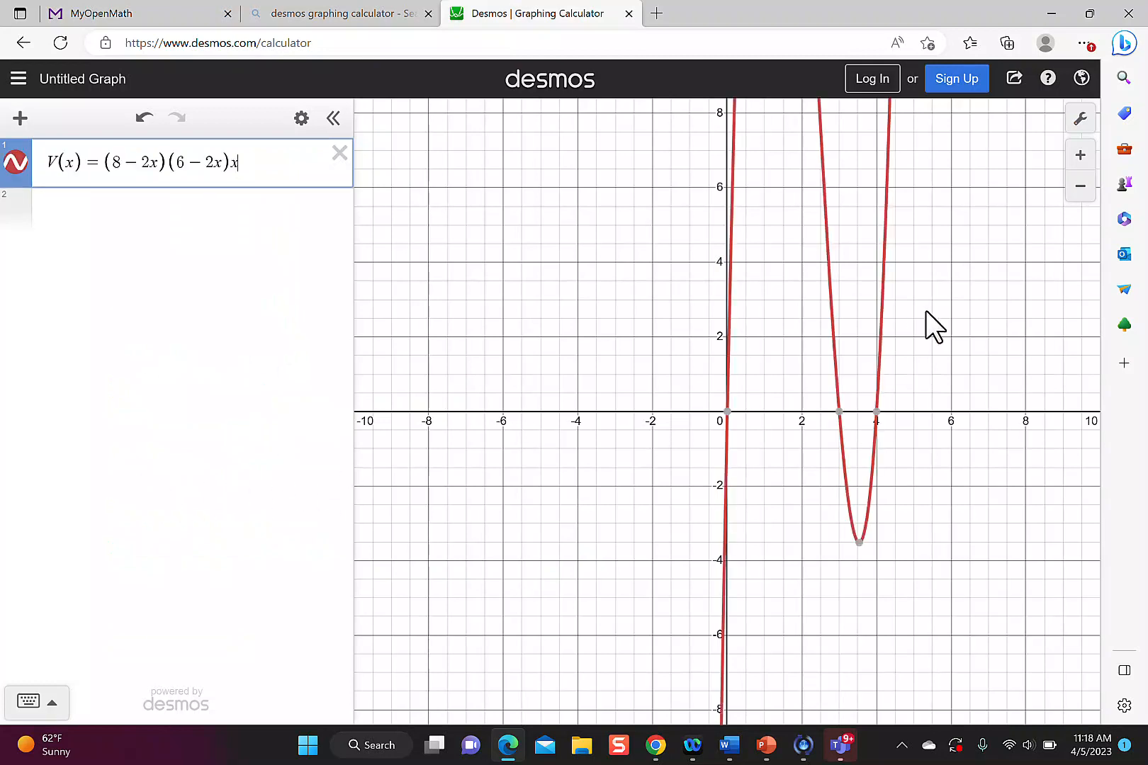
{"action": "mouse_move", "coordinate": [728, 424]}
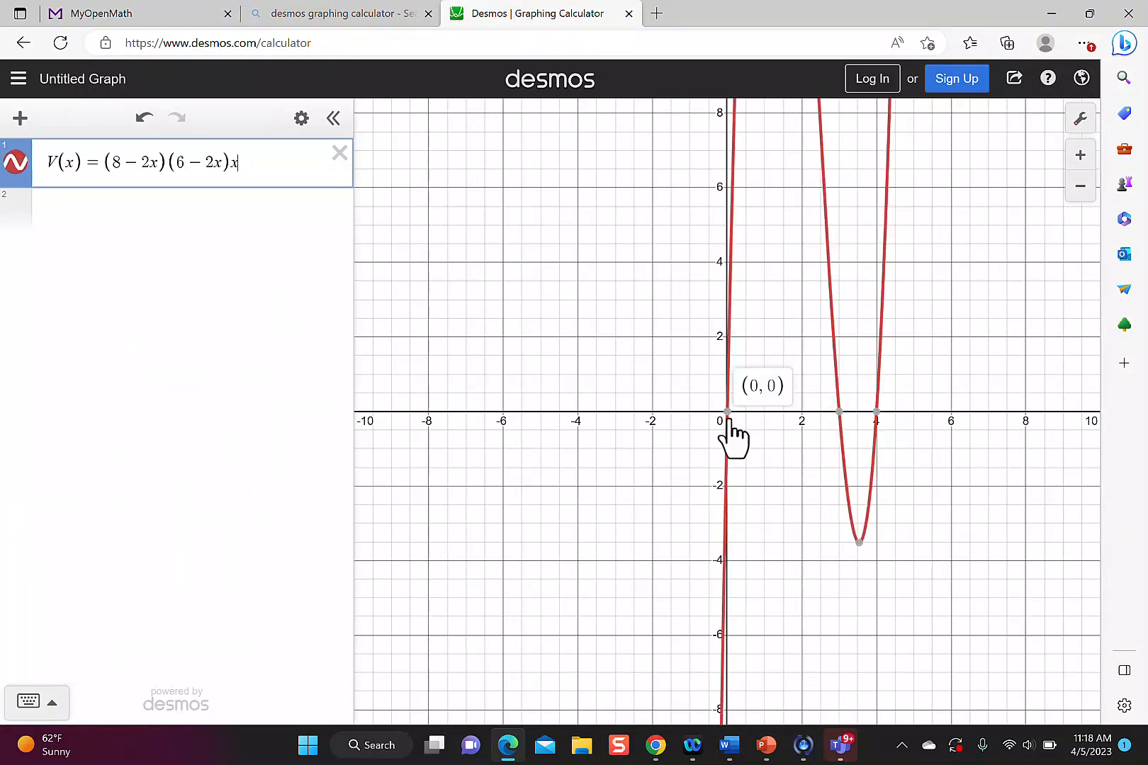
{"action": "mouse_move", "coordinate": [878, 418]}
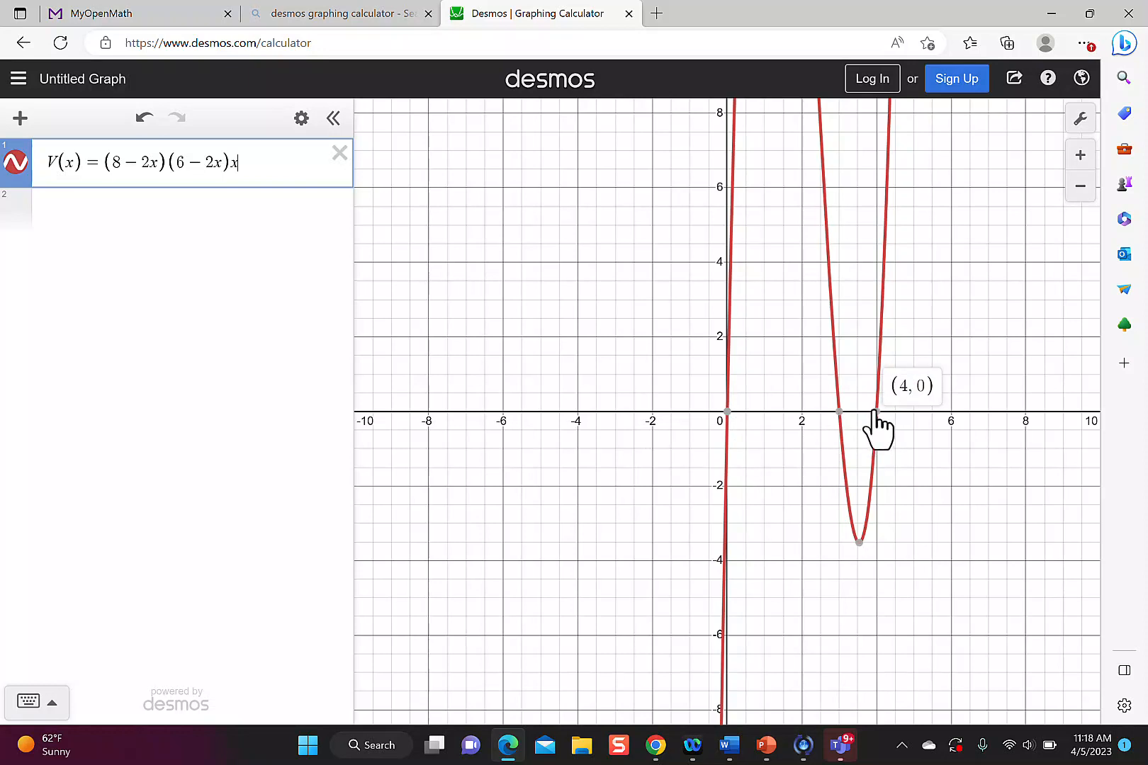
{"action": "mouse_move", "coordinate": [840, 414]}
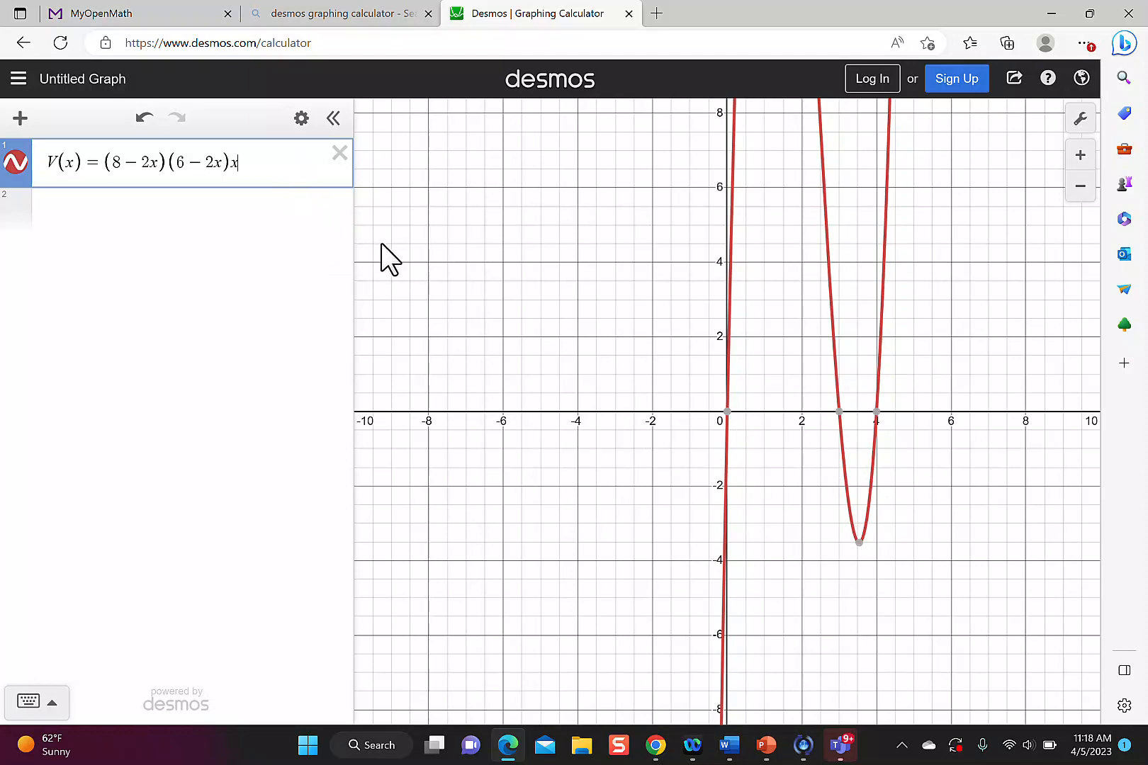
{"action": "type", "text": "{0"}
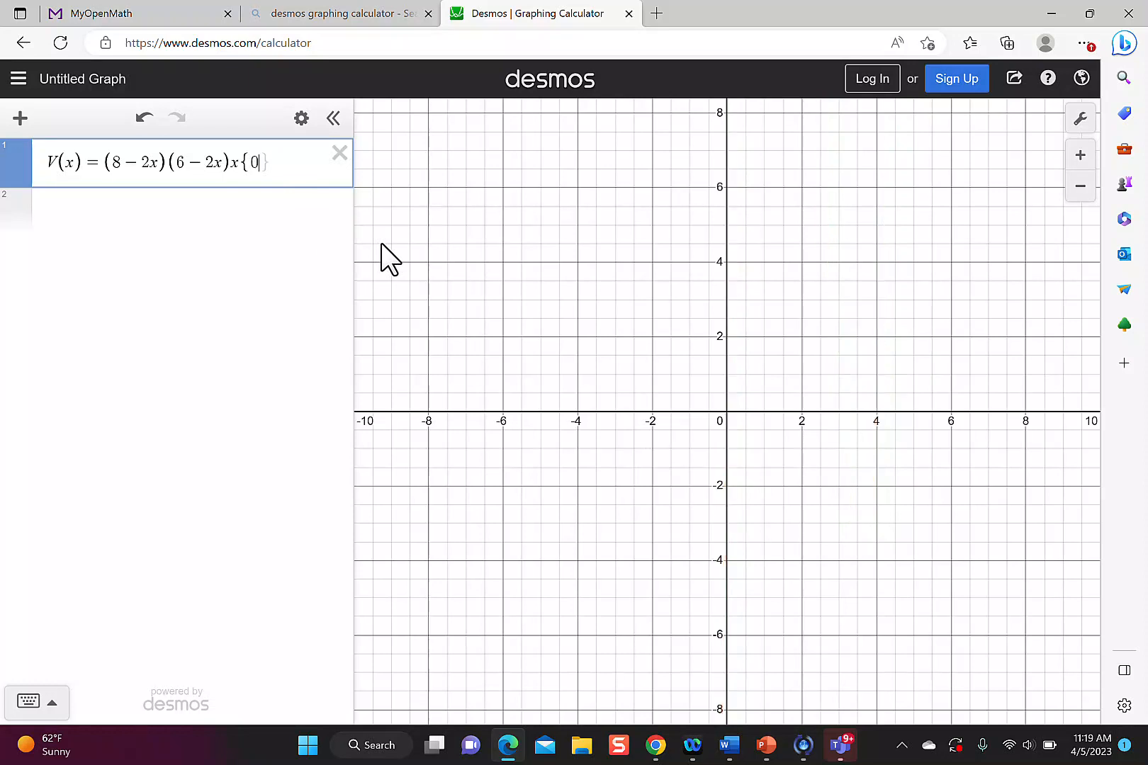
{"action": "type", "text": " < x < 3}"}
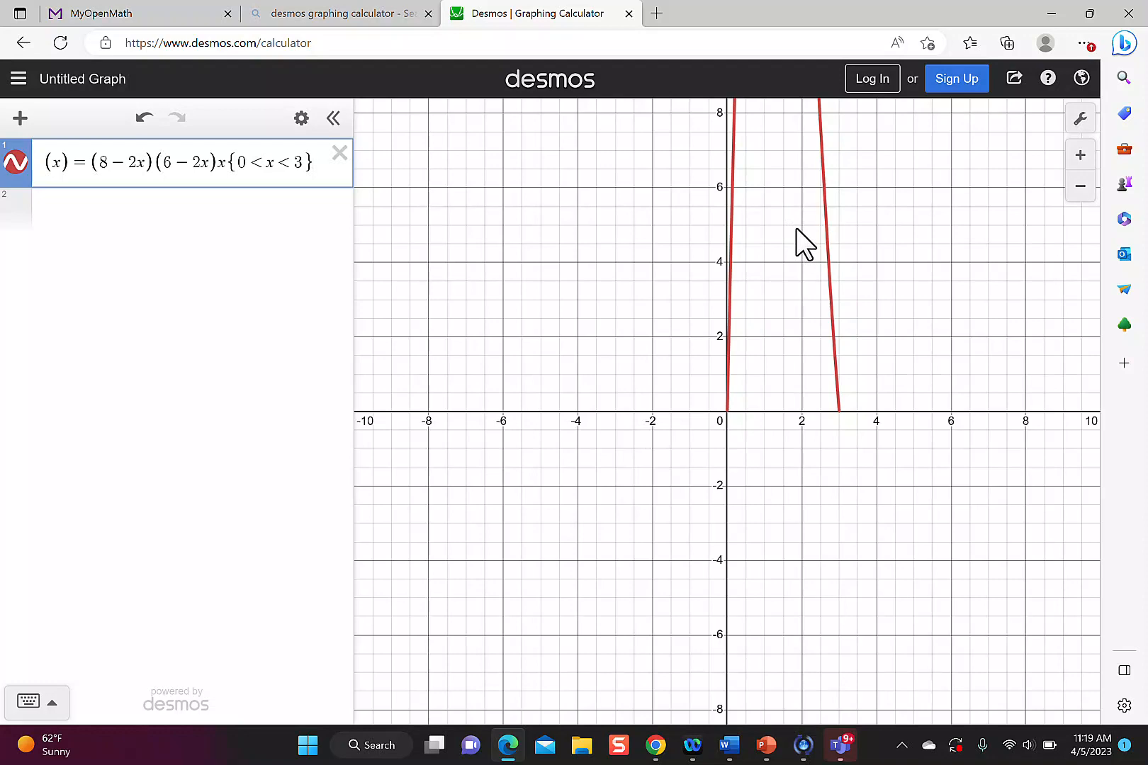
Set the graph's x-axis range from 0 to 3 with a step of 1.
{"action": "scroll", "coordinate": [796, 228], "scroll_direction": "down", "scroll_amount": 5}
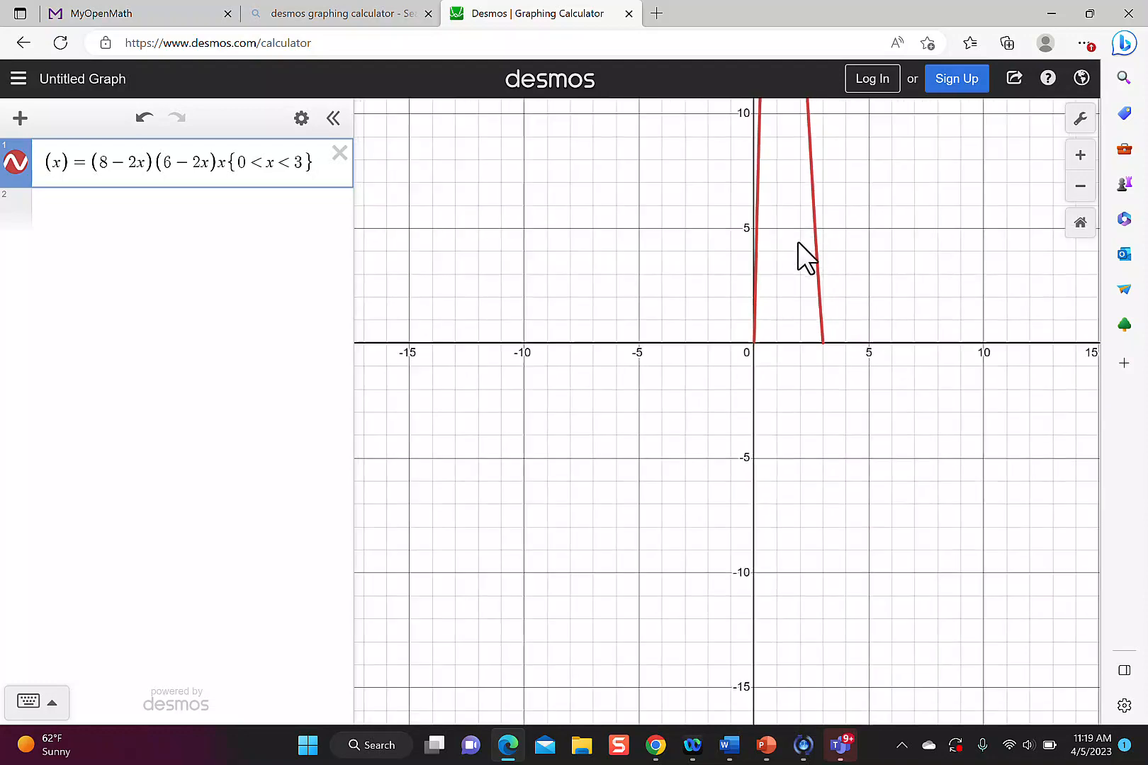
{"action": "scroll", "coordinate": [798, 245], "scroll_direction": "down", "scroll_amount": 6}
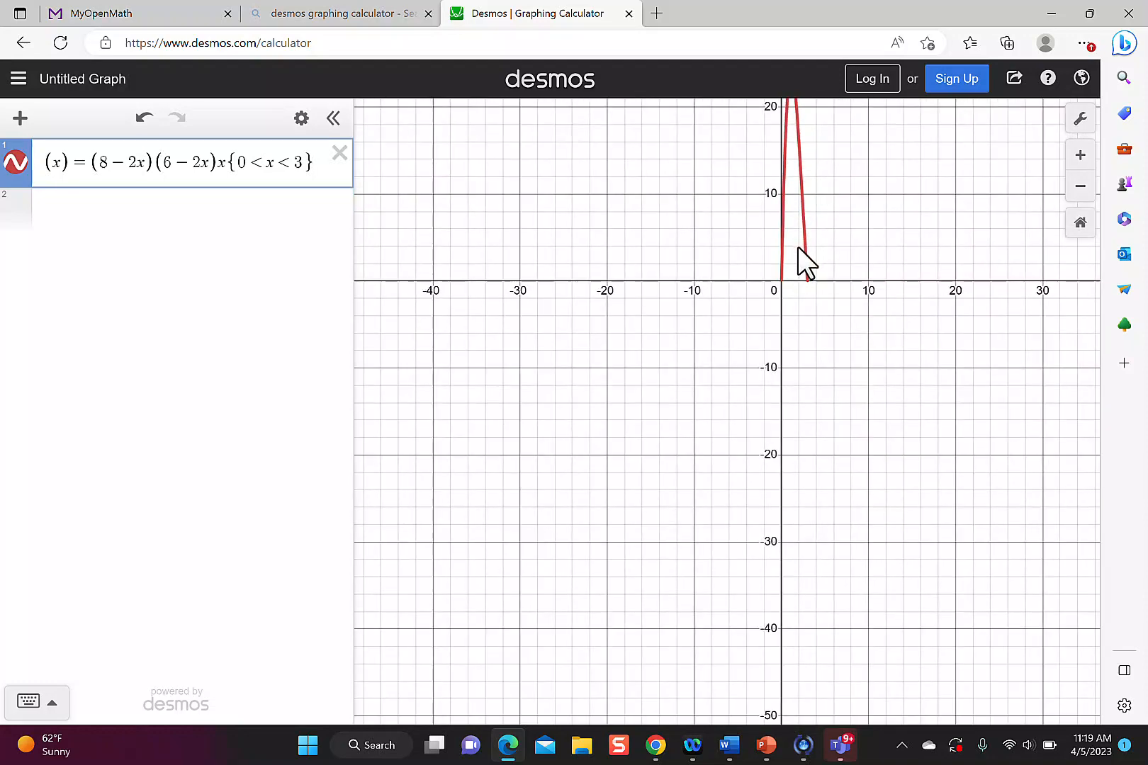
{"action": "left_click_drag", "start_coordinate": [792, 331], "coordinate": [688, 378]}
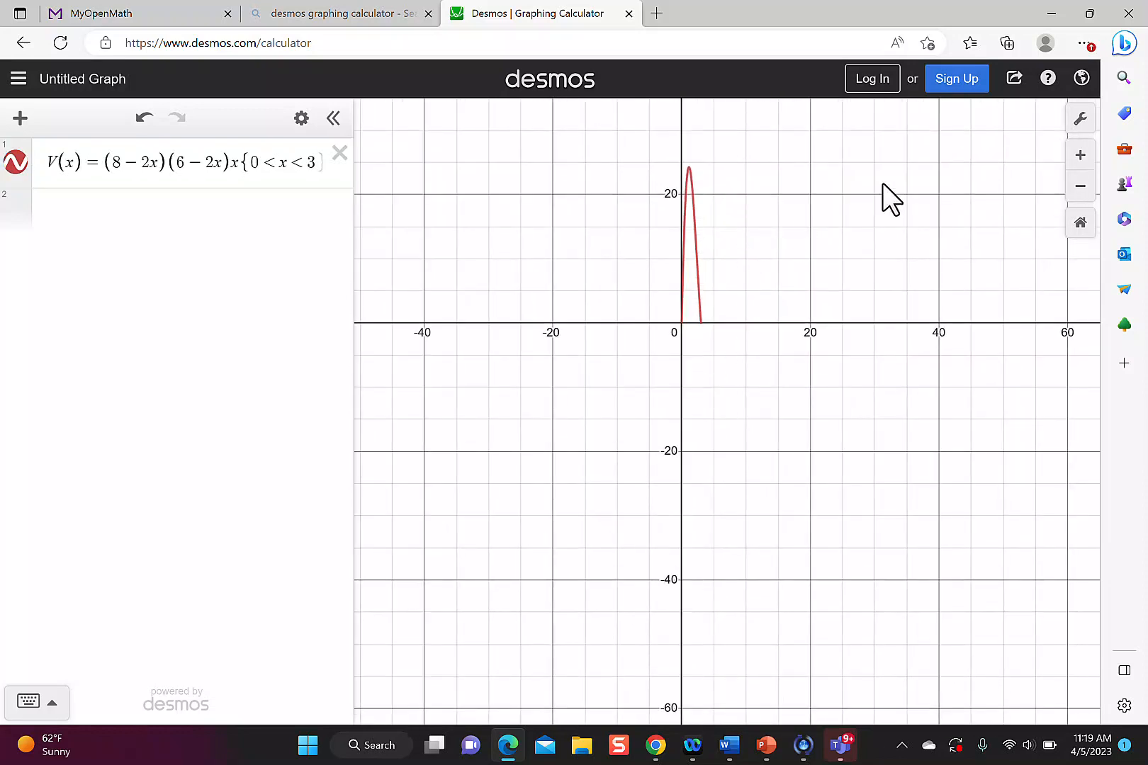
{"action": "left_click", "coordinate": [1080, 119]}
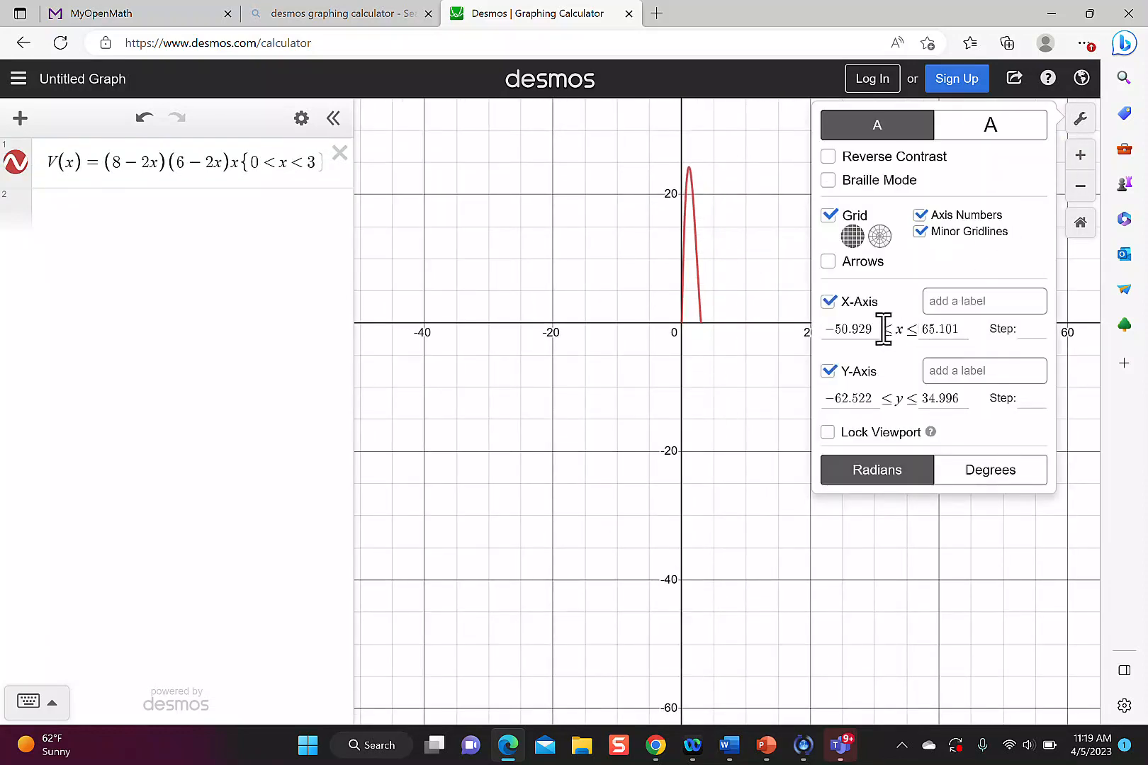
{"action": "left_click", "coordinate": [834, 328]}
{"action": "type", "text": "0"}
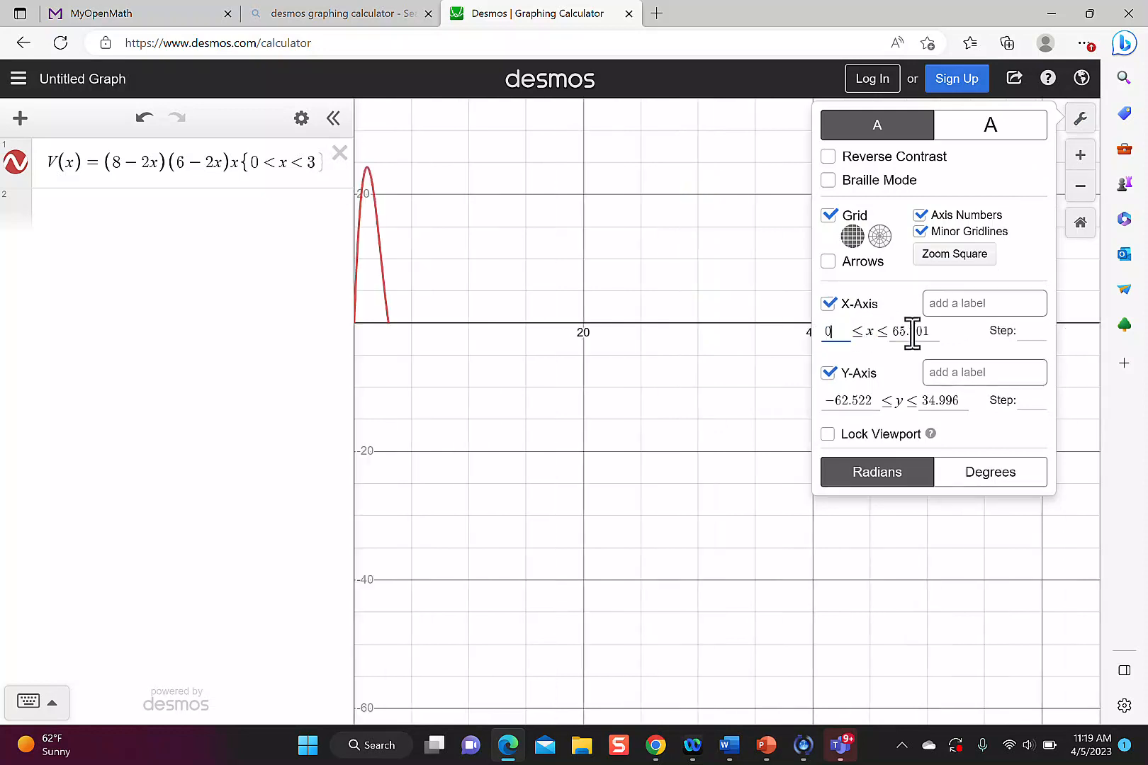
{"action": "left_click", "coordinate": [915, 330]}
{"action": "type", "text": "3"}
{"action": "left_click", "coordinate": [1027, 333]}
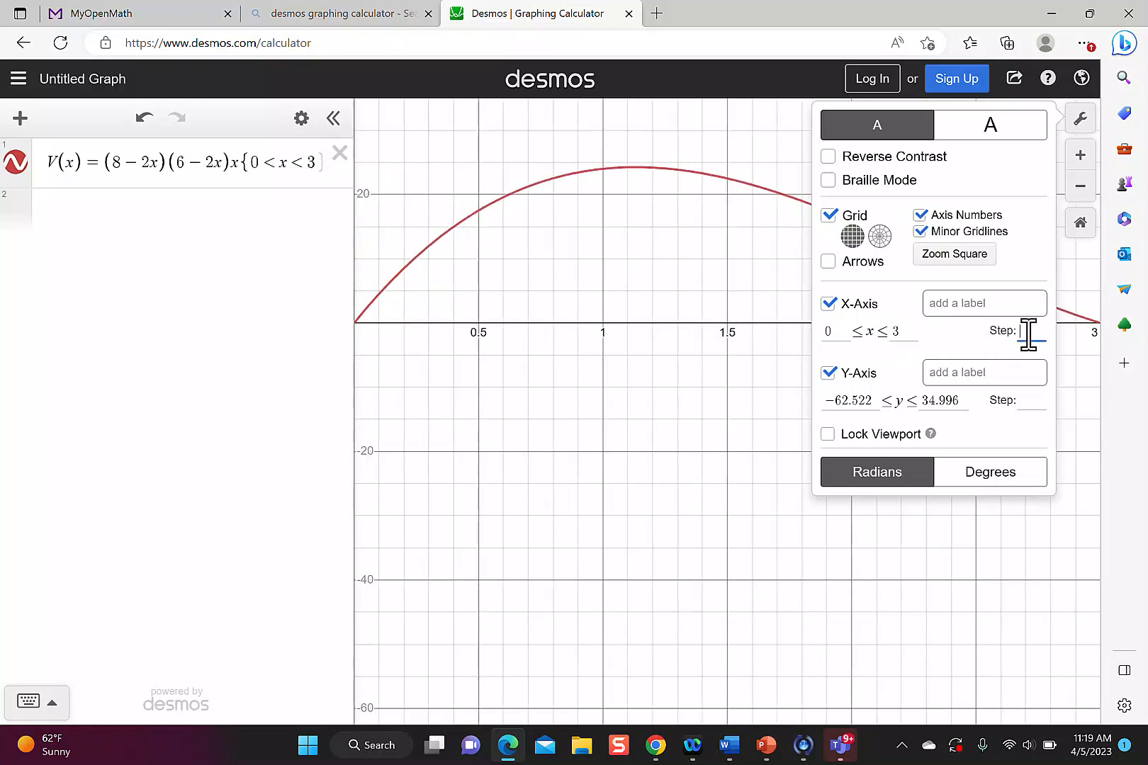
{"action": "type", "text": "1"}
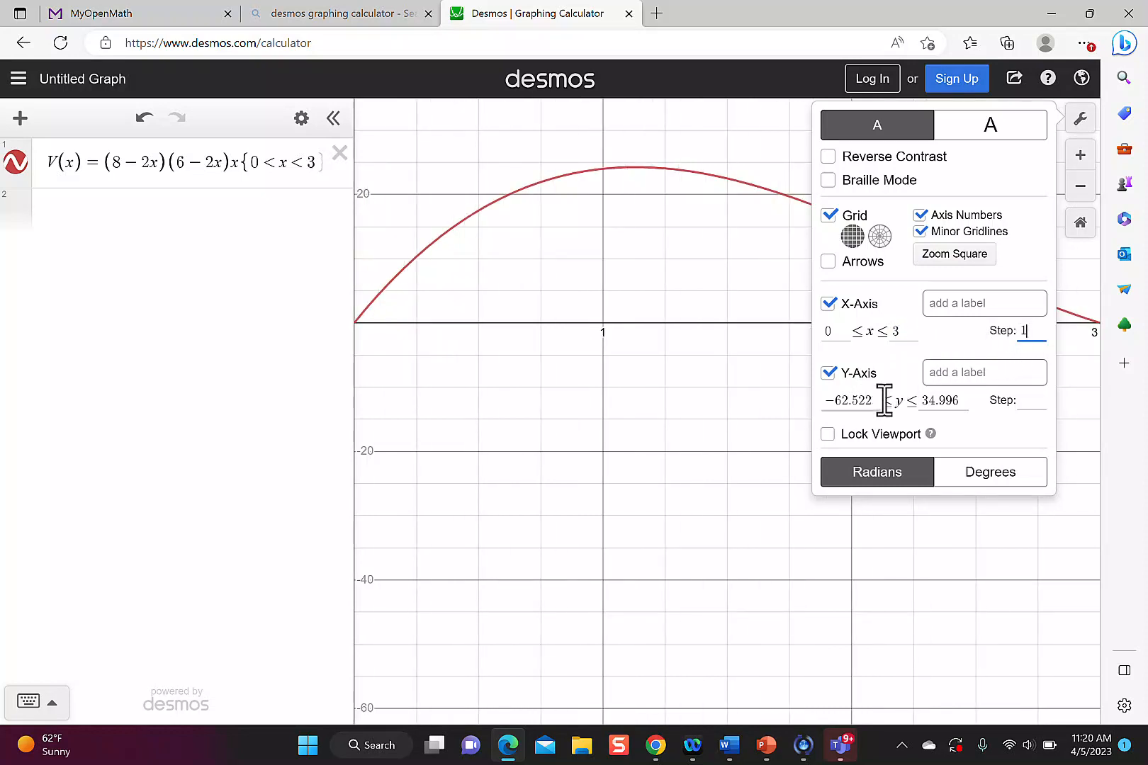
Set the graph's y-axis range from 0 to 25 and close the graph settings.
{"action": "left_click_drag", "start_coordinate": [871, 396], "coordinate": [811, 386]}
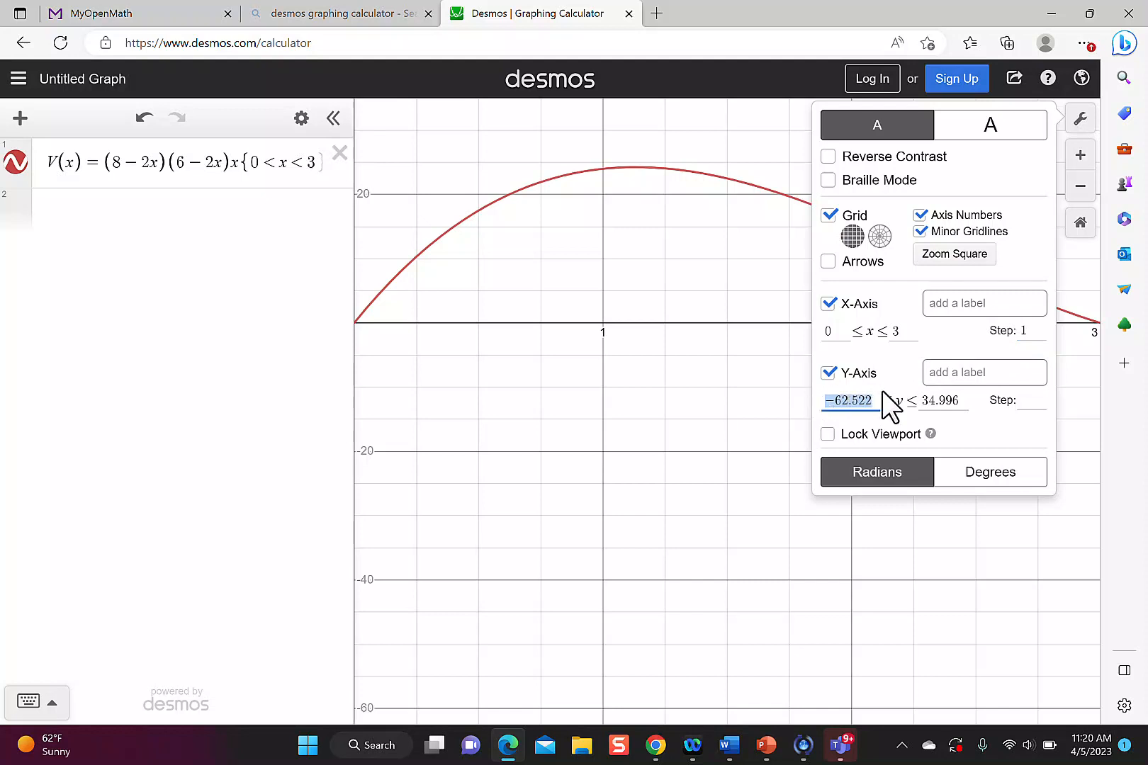
{"action": "type", "text": "0"}
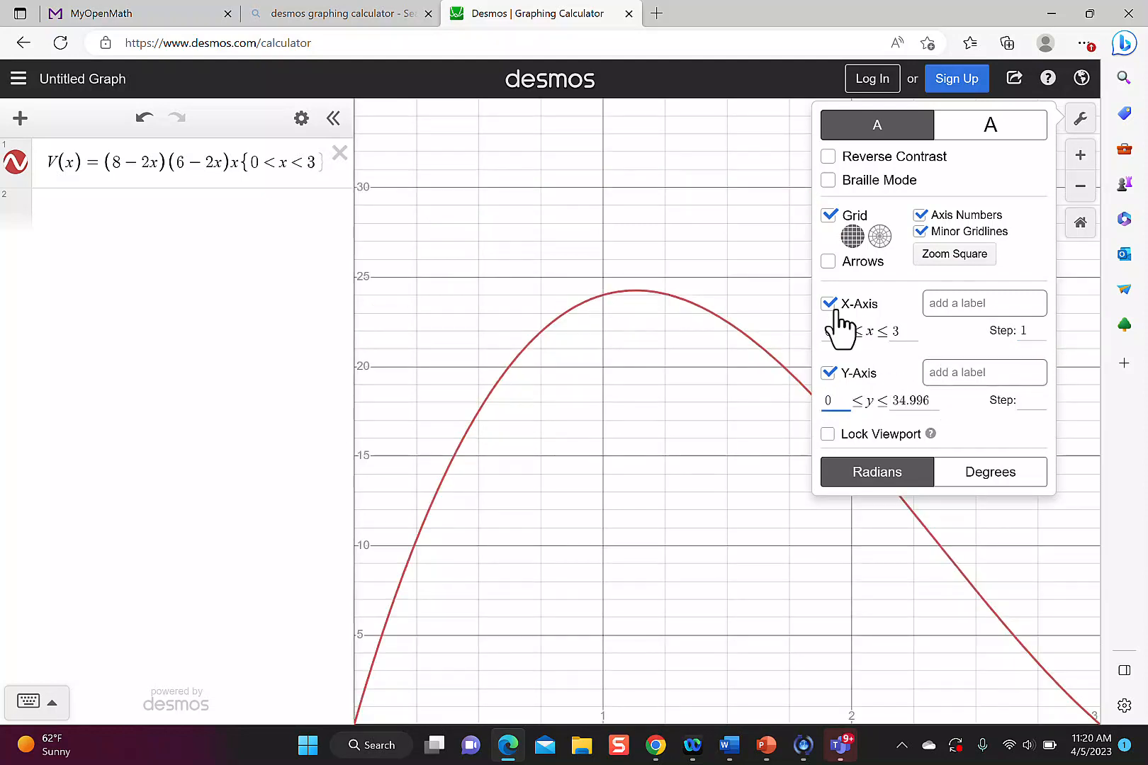
{"action": "left_click", "coordinate": [931, 401]}
{"action": "left_click_drag", "start_coordinate": [930, 400], "coordinate": [884, 399]}
{"action": "type", "text": "25"}
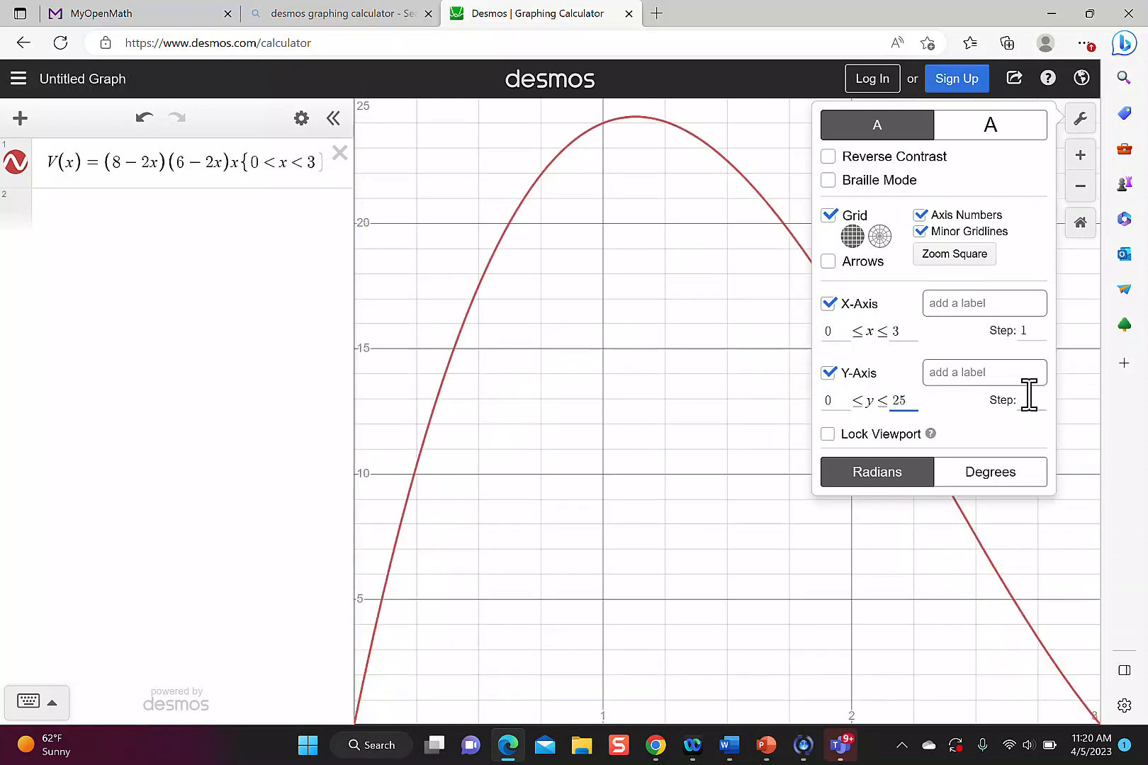
{"action": "left_click", "coordinate": [1029, 399]}
{"action": "left_click", "coordinate": [795, 493]}
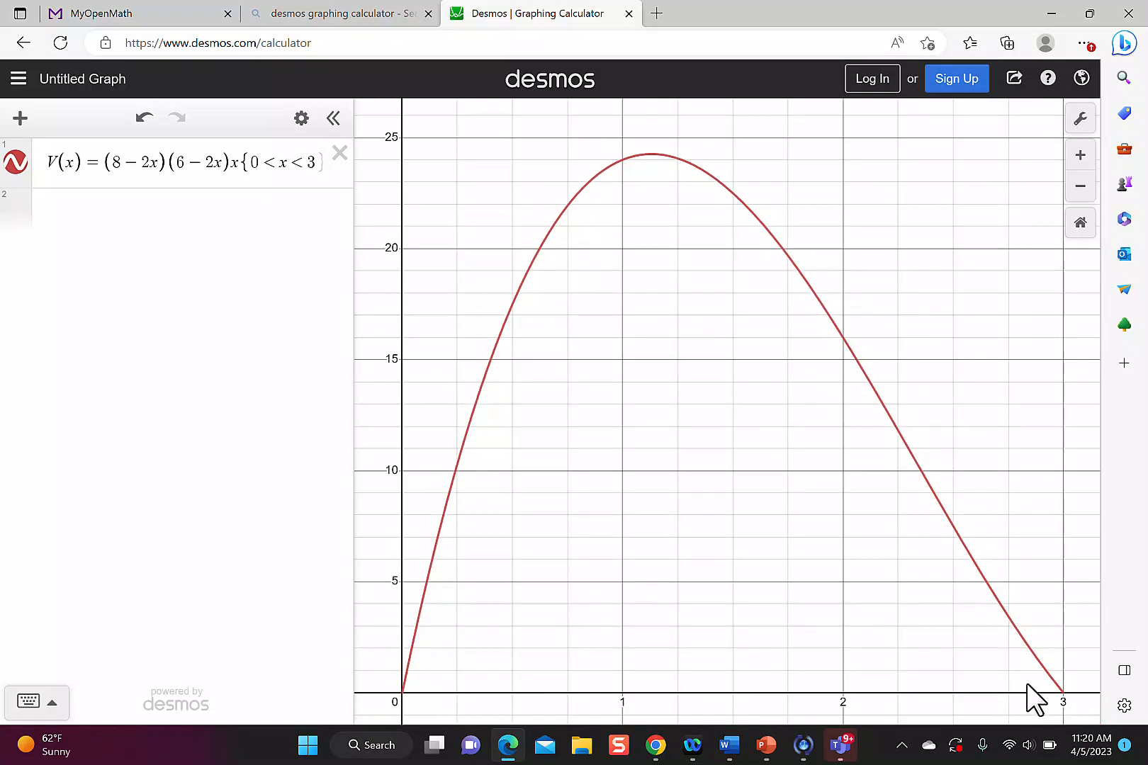
Return to MyOpenMath and enter 3 as the upper limit of the domain in part (2).
{"action": "left_click", "coordinate": [164, 16]}
{"action": "left_click", "coordinate": [574, 457]}
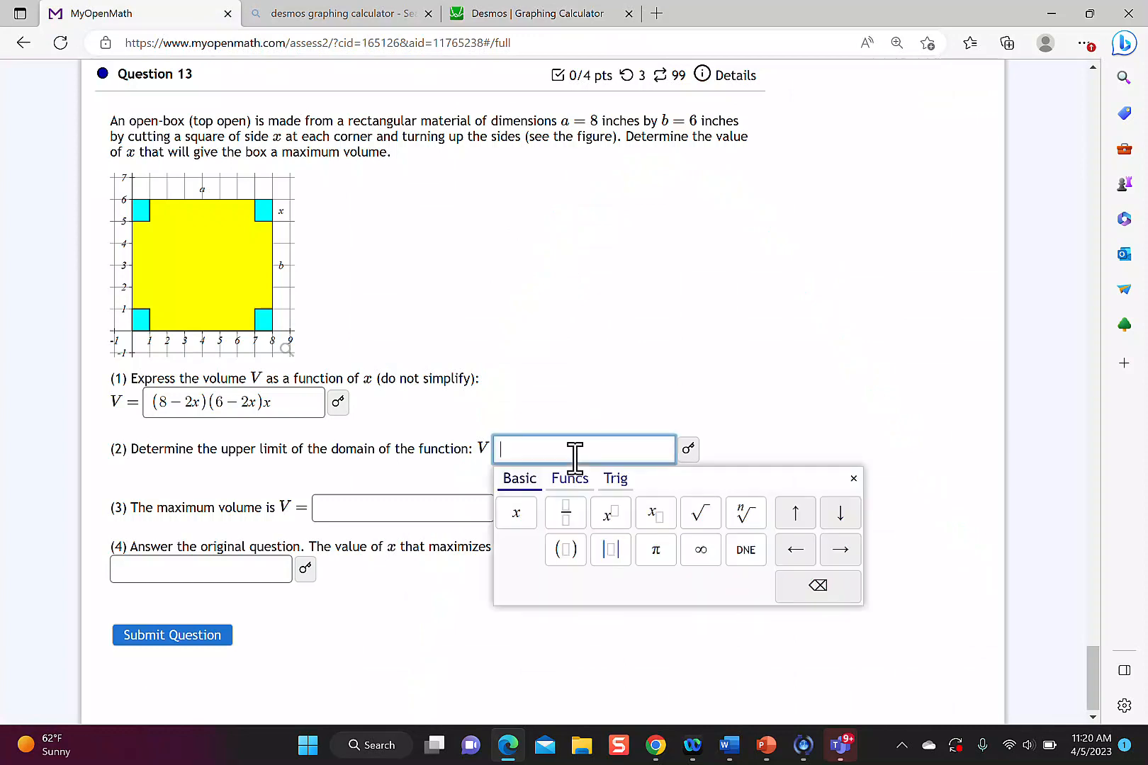
{"action": "type", "text": "3"}
{"action": "left_click", "coordinate": [382, 595]}
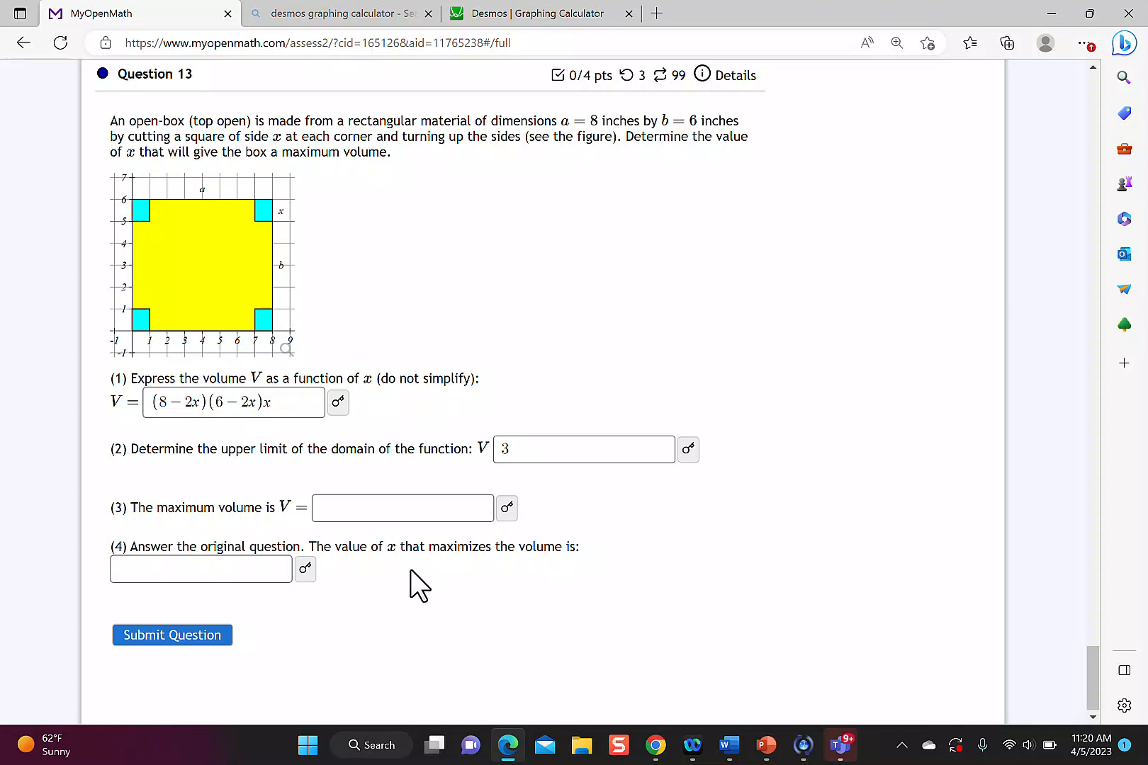
Switch to Desmos and read the coordinates of the maximum point on the volume curve.
{"action": "left_click", "coordinate": [511, 7]}
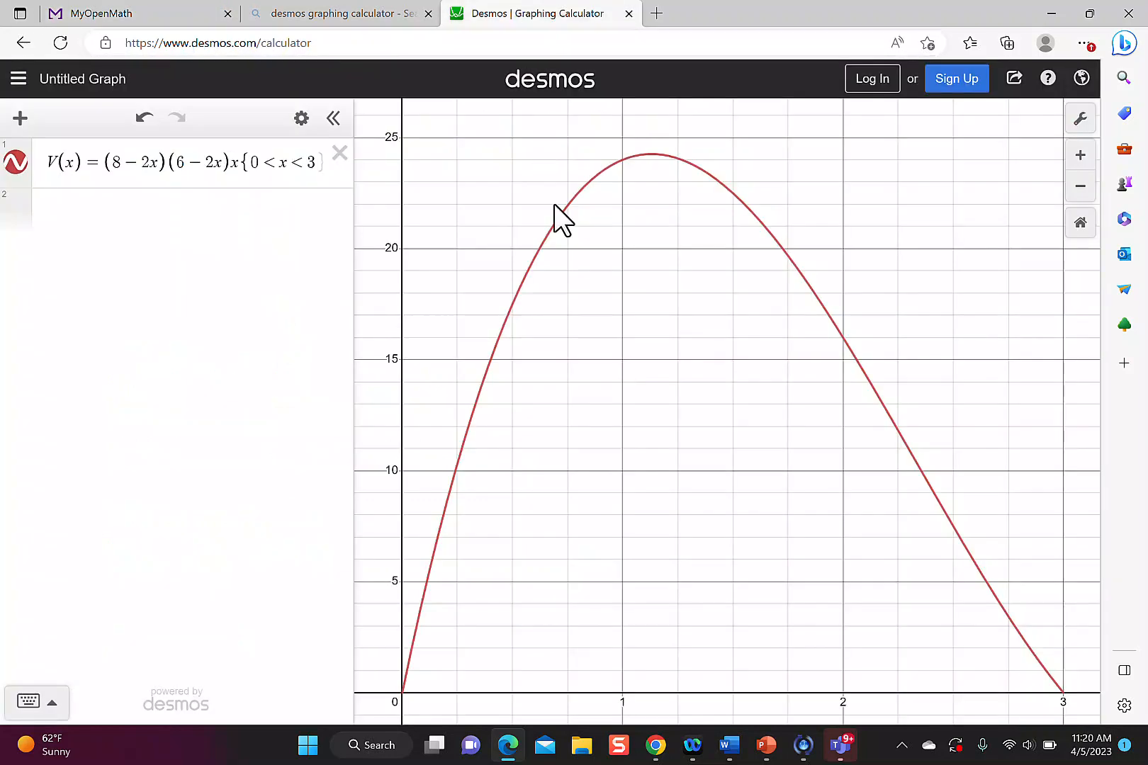
{"action": "left_click", "coordinate": [681, 159]}
{"action": "left_click", "coordinate": [652, 154]}
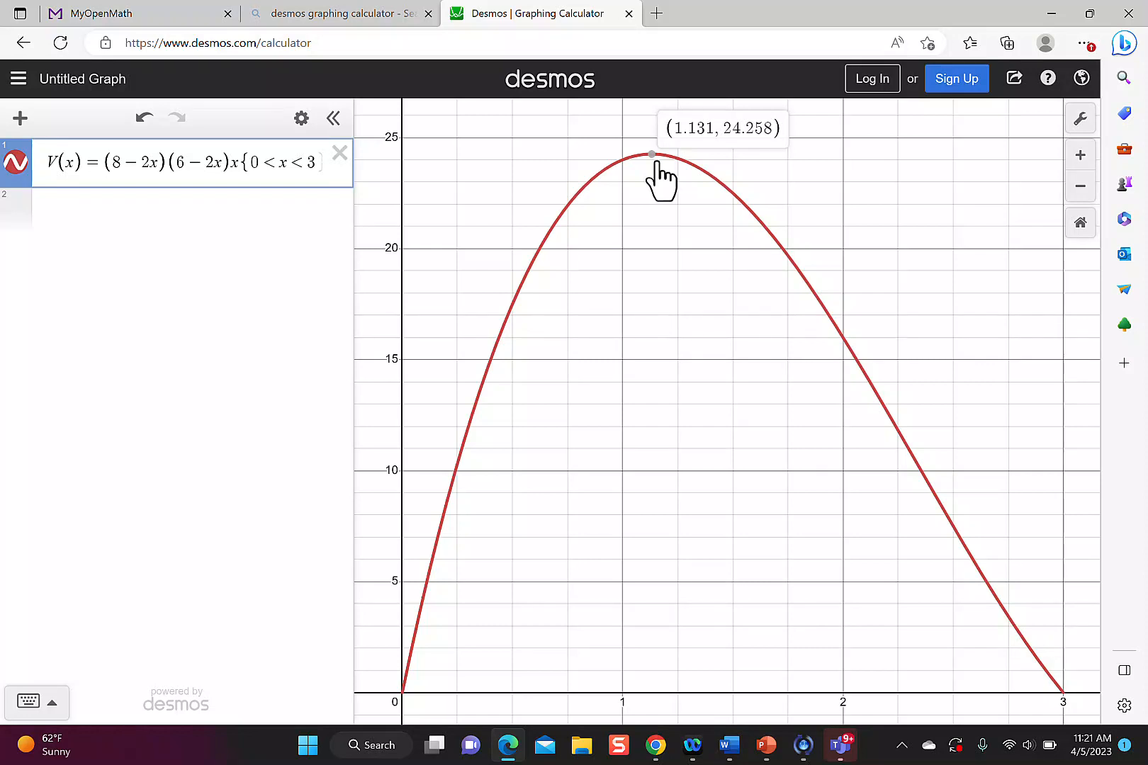
Return to MyOpenMath and enter 24.258 as the maximum volume in part (3) and 1.131 as the maximizing x in part (4).
{"action": "key", "text": "ctrl+Tab"}
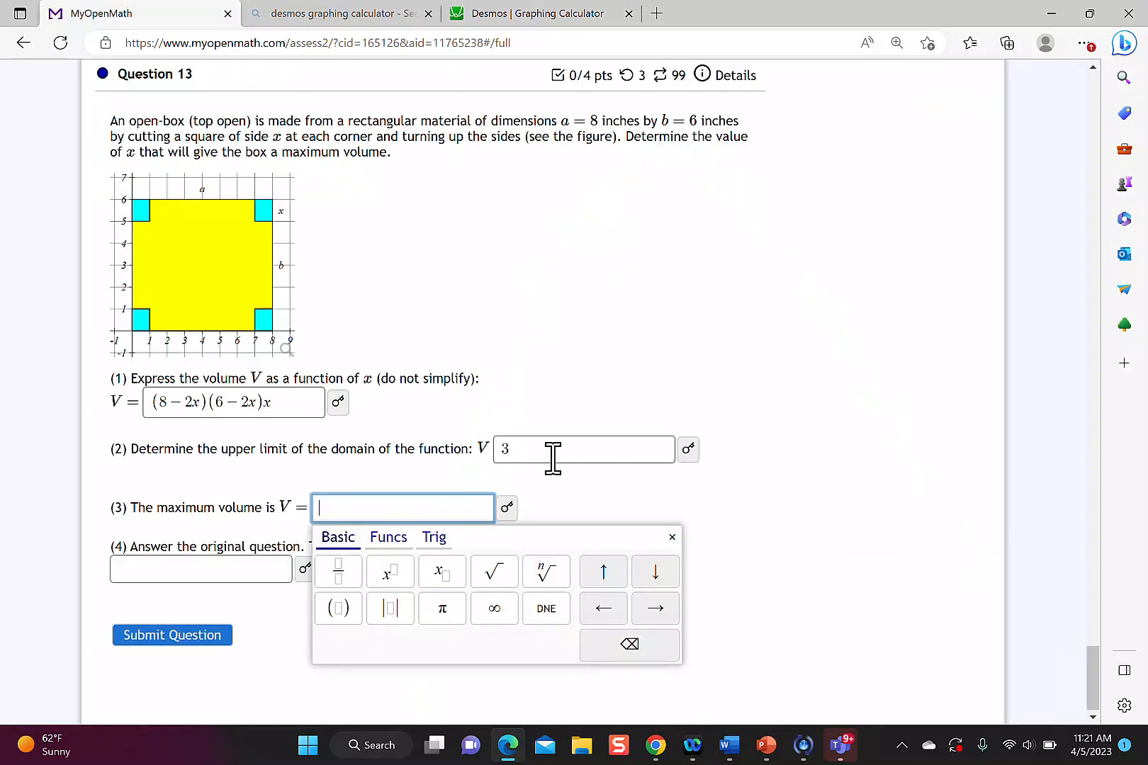
{"action": "type", "text": "24.258"}
{"action": "left_click", "coordinate": [194, 570]}
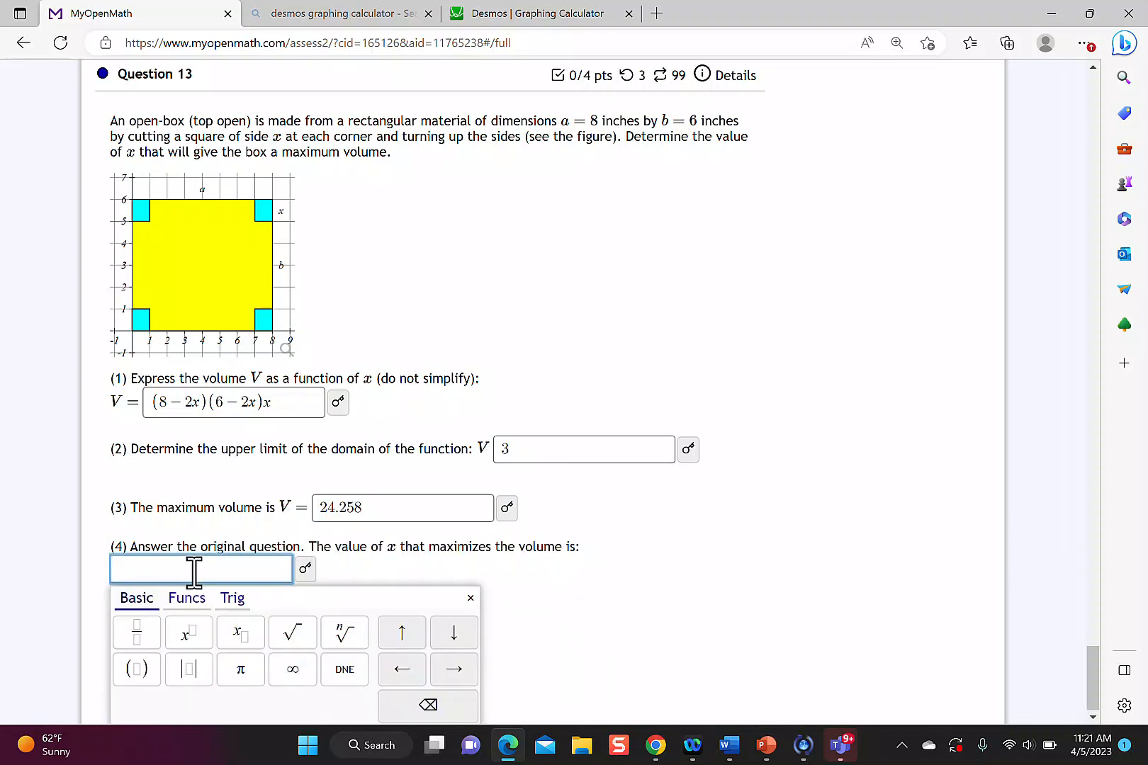
{"action": "type", "text": "1.131"}
{"action": "left_click", "coordinate": [527, 665]}
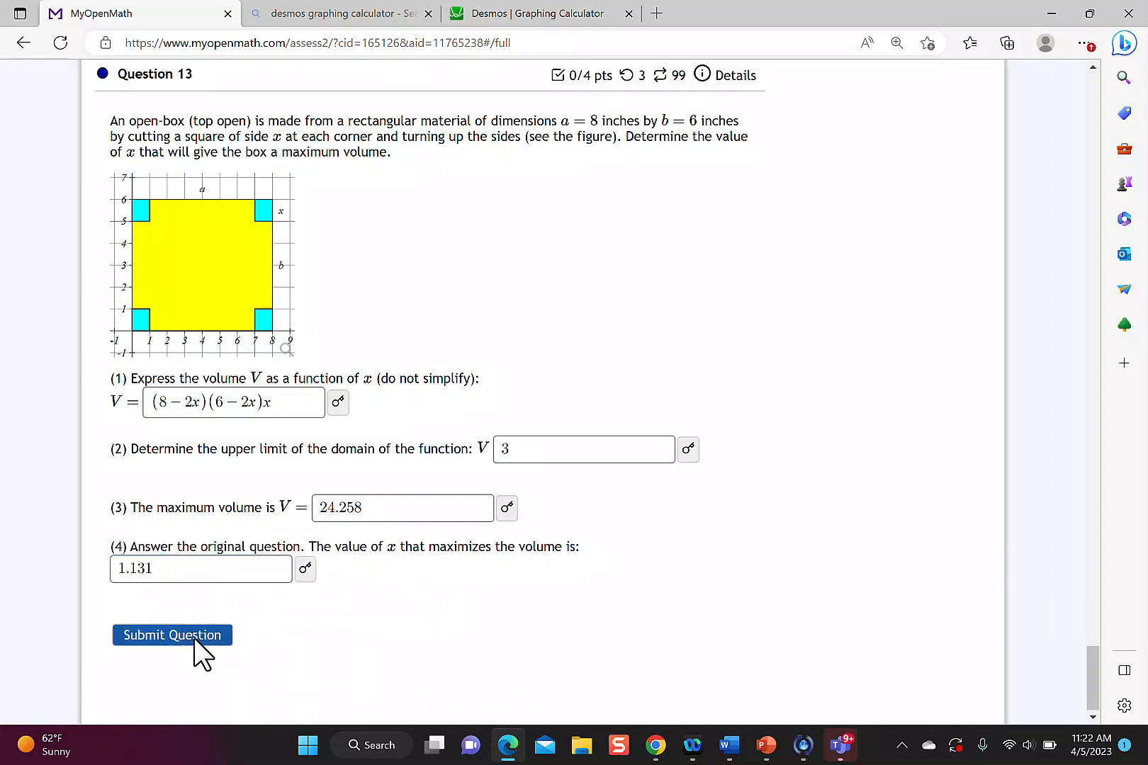